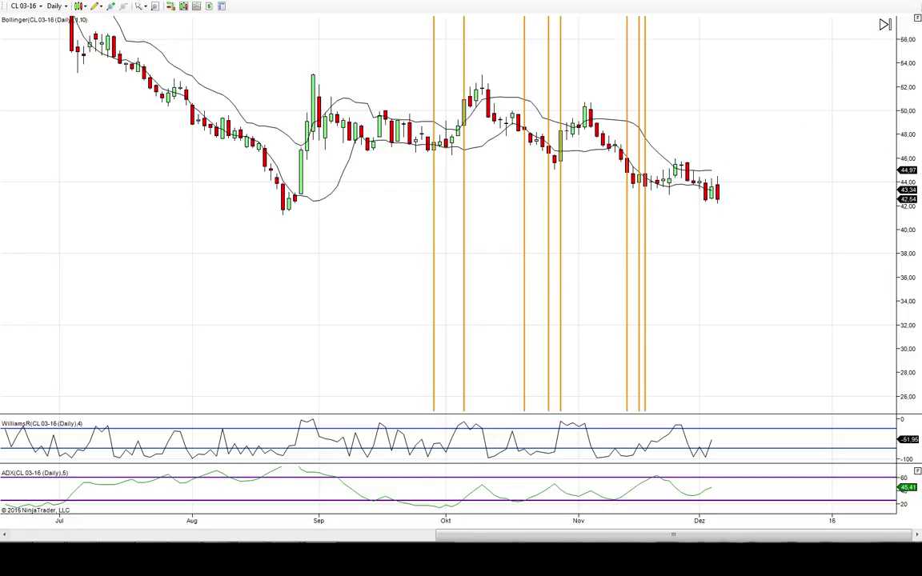
Step: Switch to the Mappe1 workbook in Excel to read the crude oil option trade log, and return to the CL 03-16 chart in NinjaTrader
{"action": "mouse_move", "coordinate": [218, 560]}
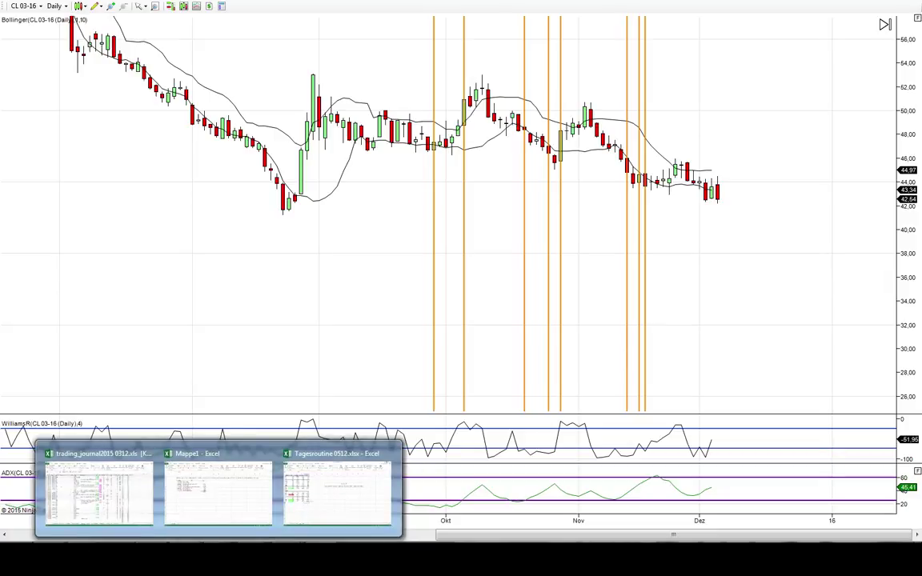
{"action": "left_click", "coordinate": [231, 502]}
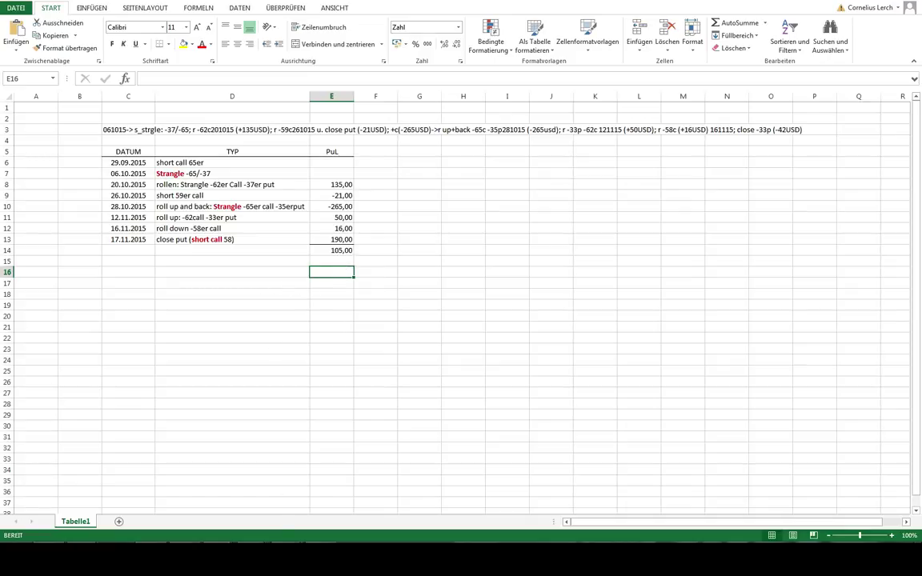
{"action": "mouse_move", "coordinate": [287, 561]}
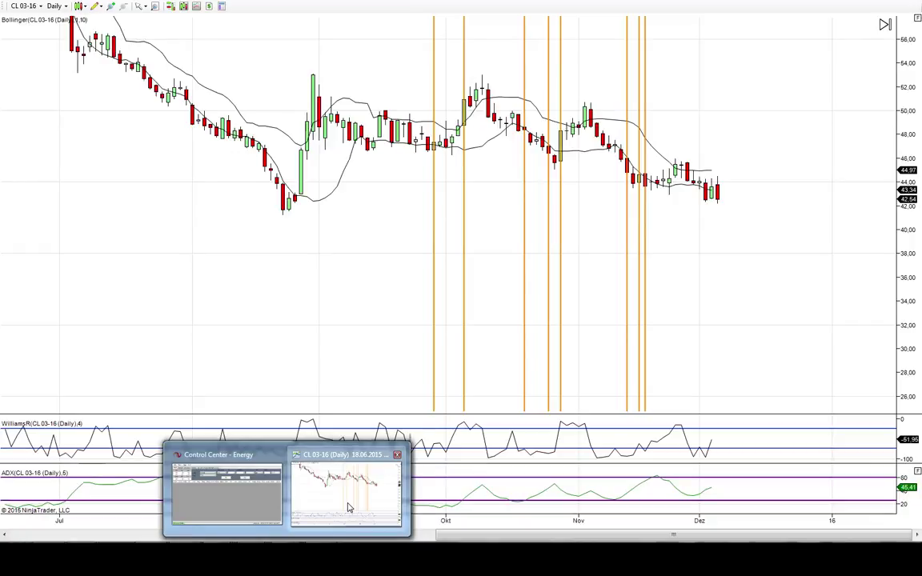
{"action": "left_click", "coordinate": [346, 492]}
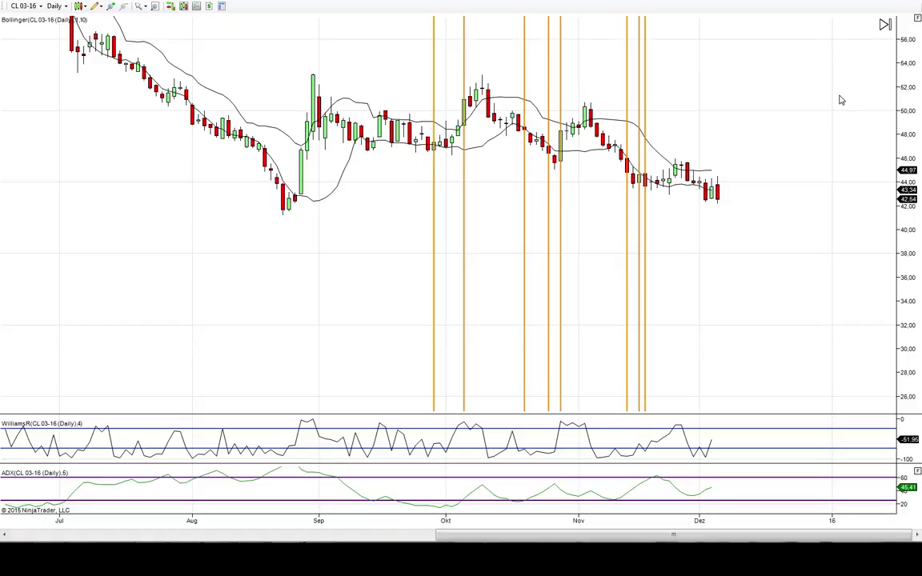
Step: Draw a horizontal line across the CL 03-16 daily chart near the September lows and lower it to just below the 46,00 price level
{"action": "left_click_drag", "start_coordinate": [910, 84], "coordinate": [813, 46]}
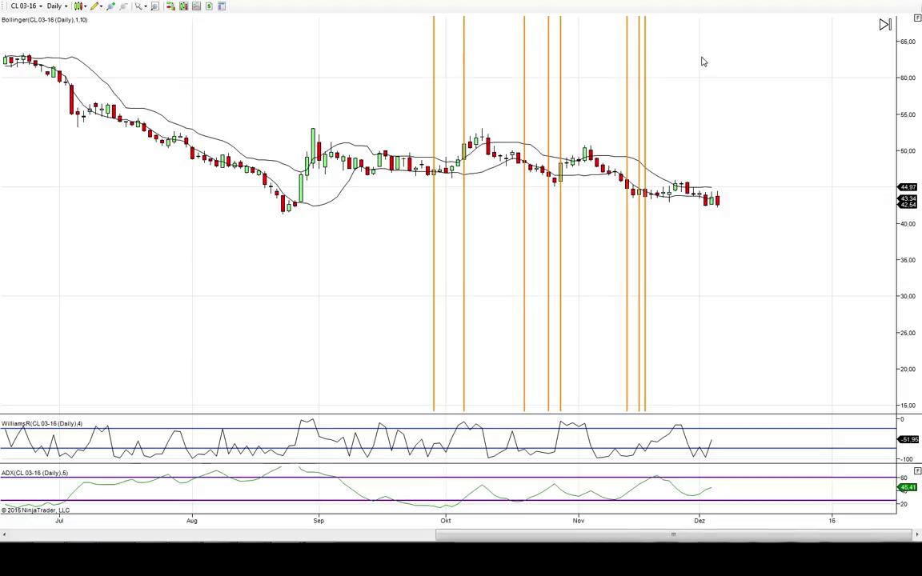
{"action": "left_click_drag", "start_coordinate": [900, 144], "coordinate": [900, 92]}
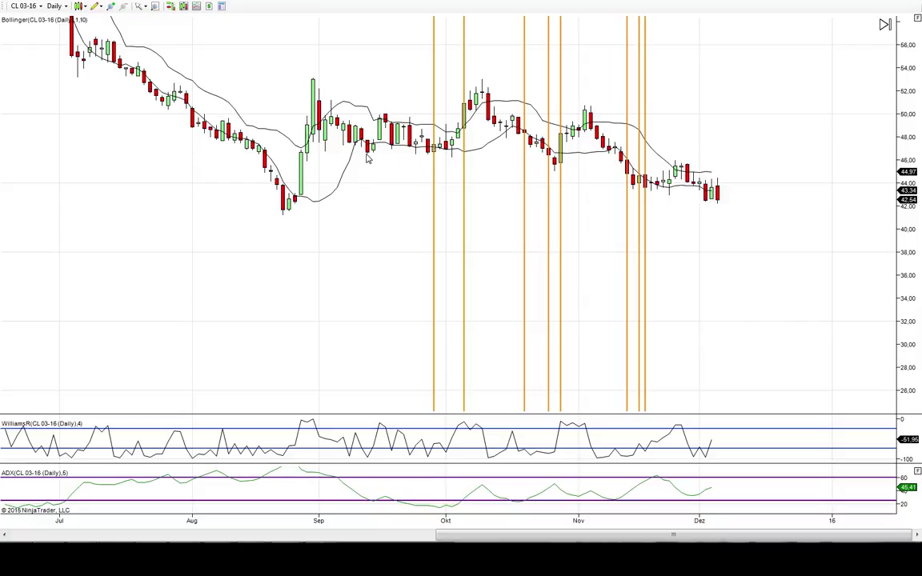
{"action": "left_click", "coordinate": [100, 10]}
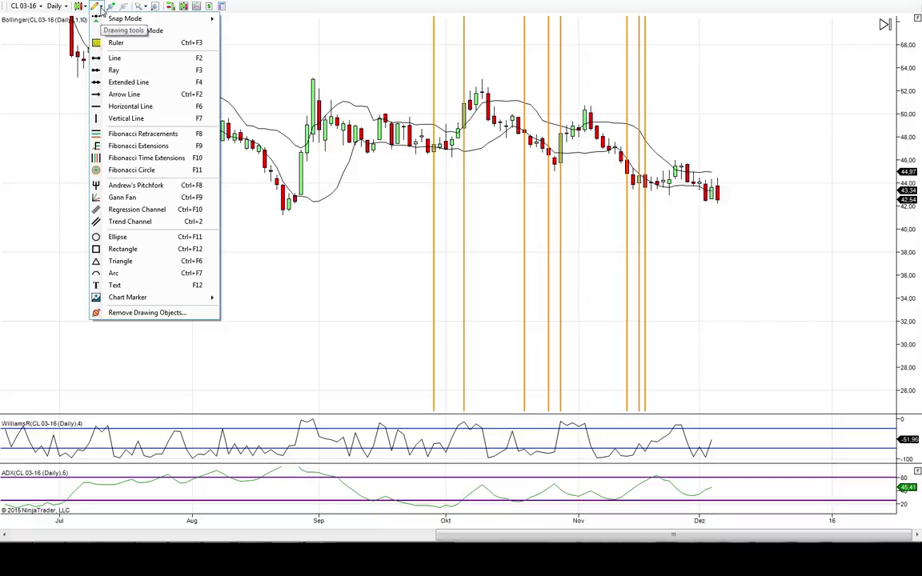
{"action": "left_click", "coordinate": [104, 98]}
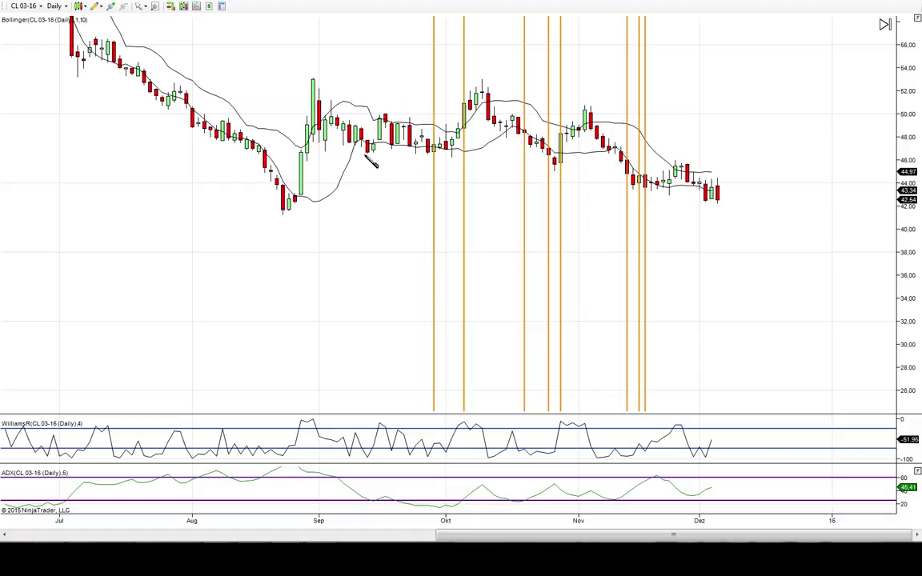
{"action": "left_click", "coordinate": [330, 152]}
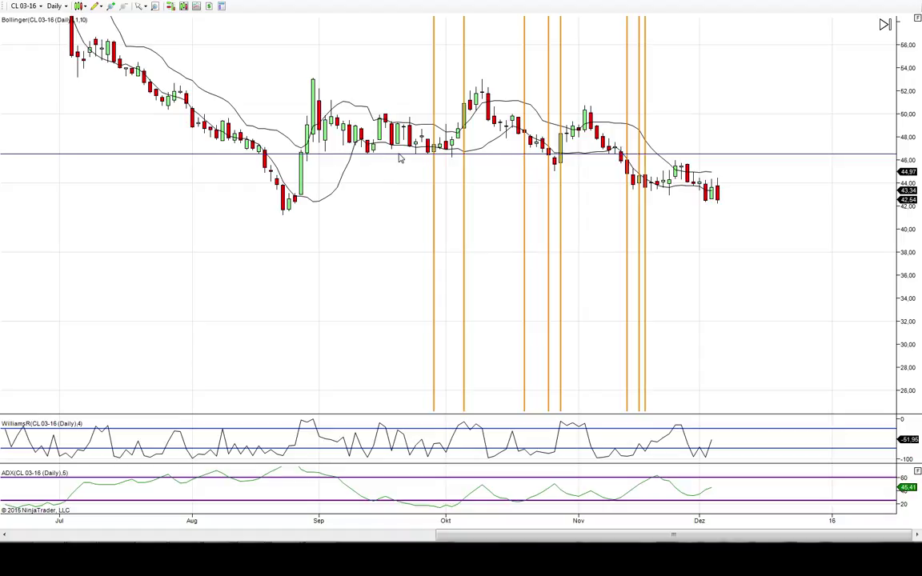
{"action": "left_click", "coordinate": [486, 155]}
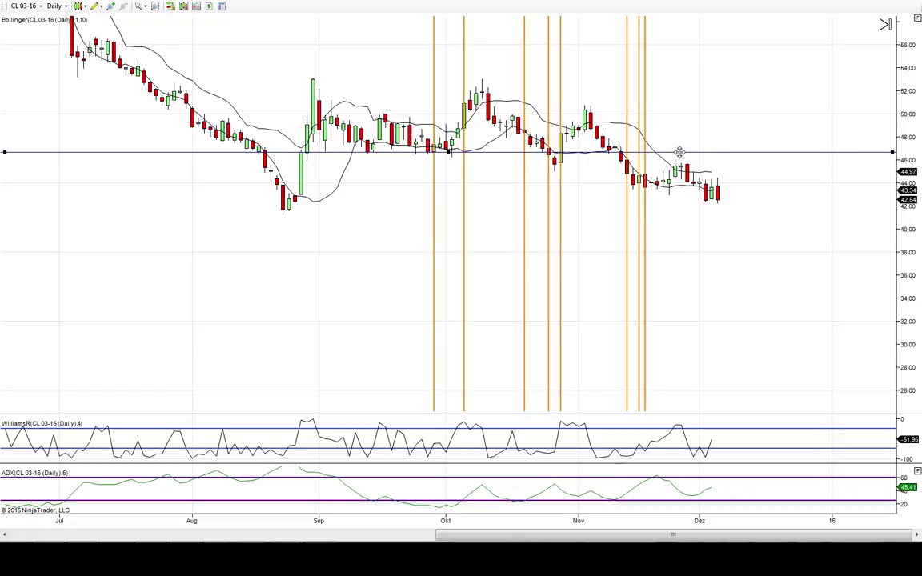
{"action": "left_click_drag", "start_coordinate": [686, 152], "coordinate": [682, 167]}
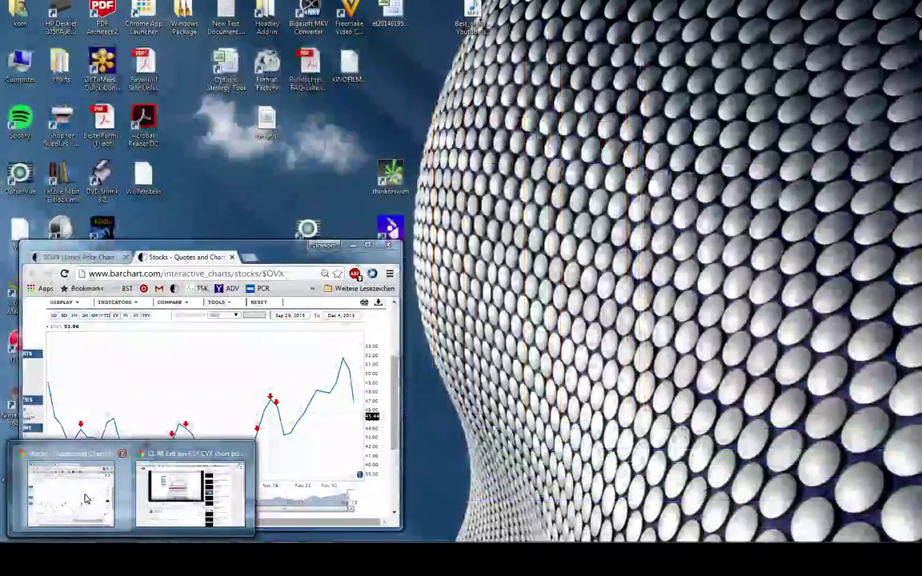
Step: Switch to the Barchart $OVX chart in Chrome, place it enlarged over the price chart, and compare its marked trade dates with crude oil
{"action": "left_click", "coordinate": [87, 499]}
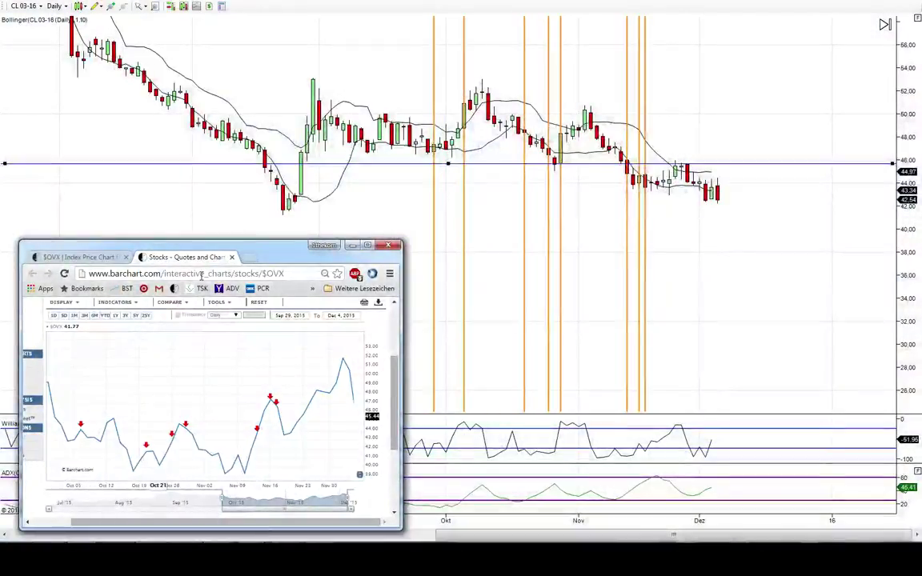
{"action": "left_click_drag", "start_coordinate": [241, 245], "coordinate": [439, 208]}
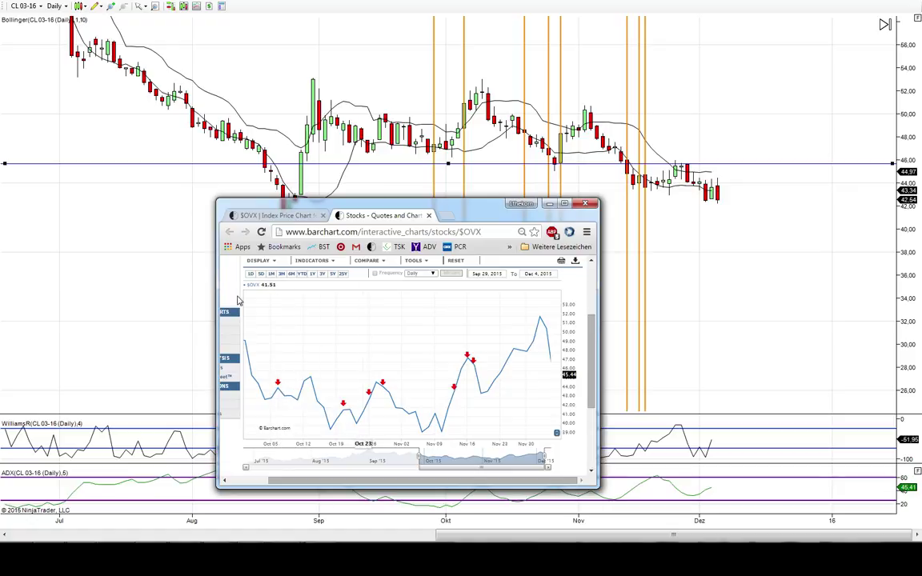
{"action": "scroll", "coordinate": [594, 340], "scroll_direction": "up", "scroll_amount": 1}
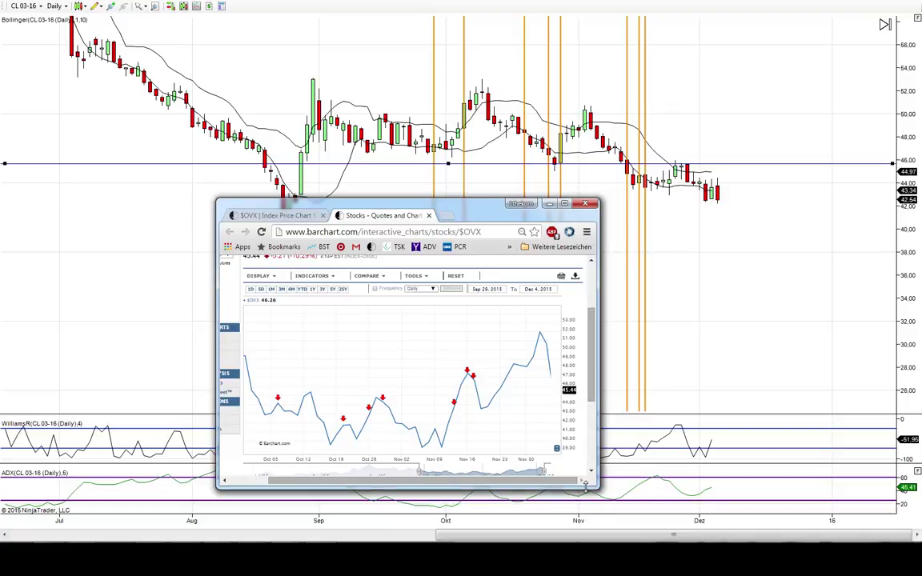
{"action": "left_click_drag", "start_coordinate": [586, 489], "coordinate": [588, 524]}
{"action": "scroll", "coordinate": [593, 430], "scroll_direction": "up", "scroll_amount": 1}
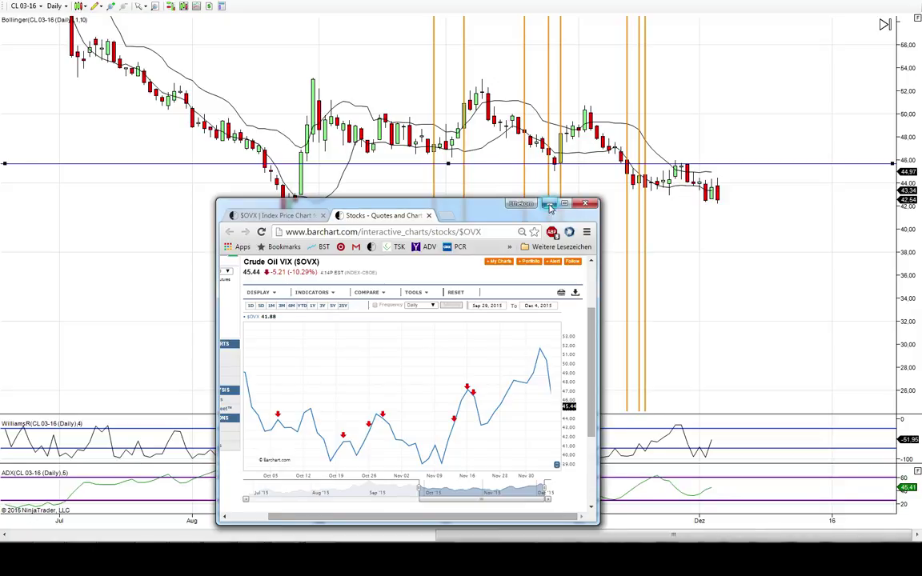
{"action": "left_click", "coordinate": [498, 185]}
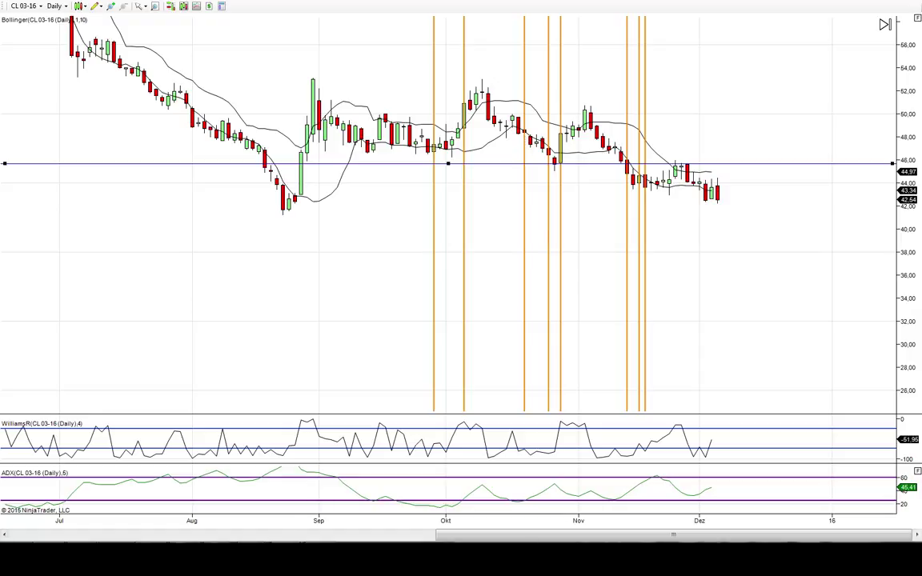
{"action": "key", "text": "alt+Tab"}
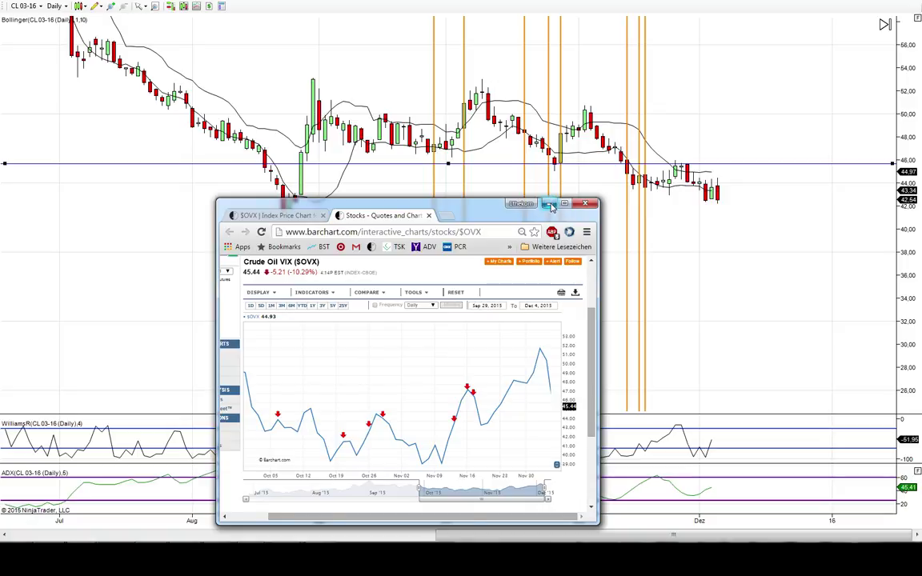
Step: Switch to the Mappe1 workbook in Excel and review each trade description from D6 to D13 in order
{"action": "mouse_move", "coordinate": [212, 533]}
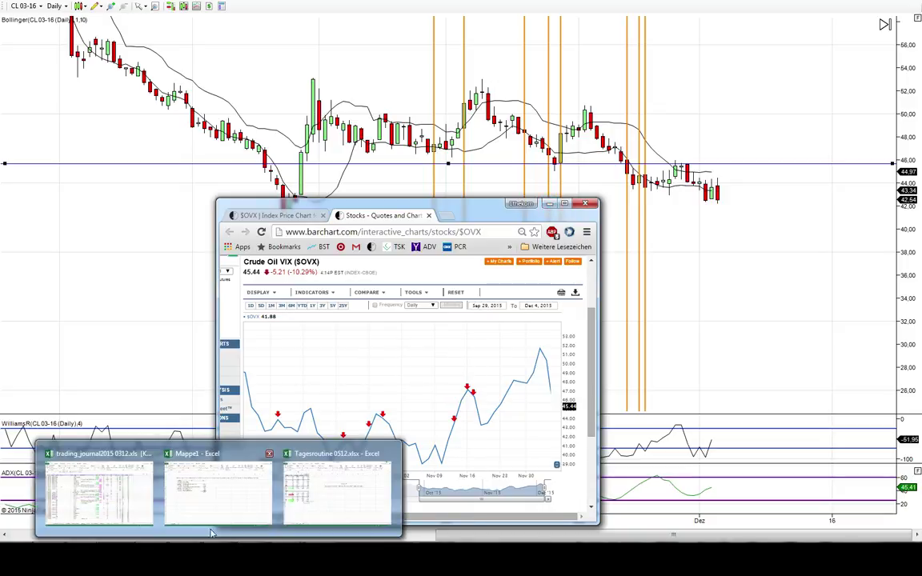
{"action": "left_click", "coordinate": [210, 511]}
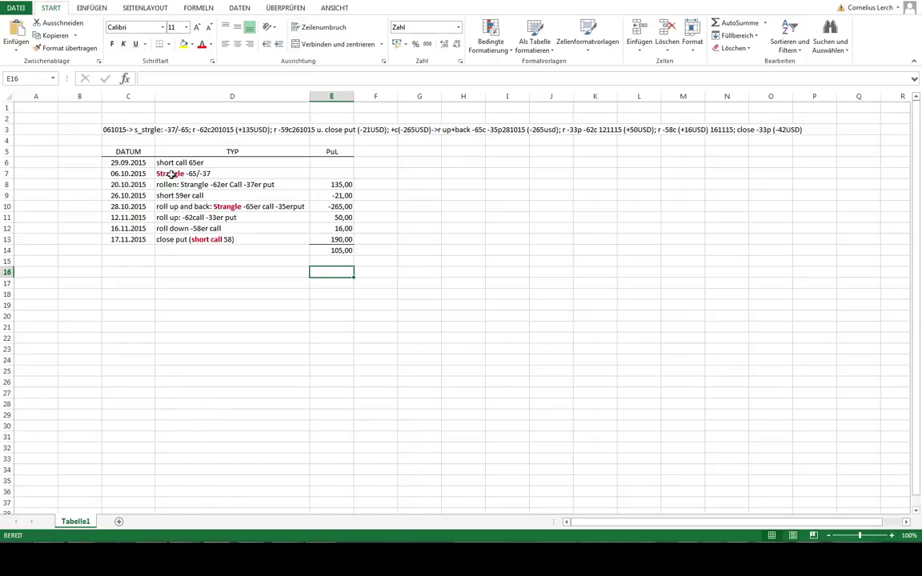
{"action": "left_click", "coordinate": [173, 163]}
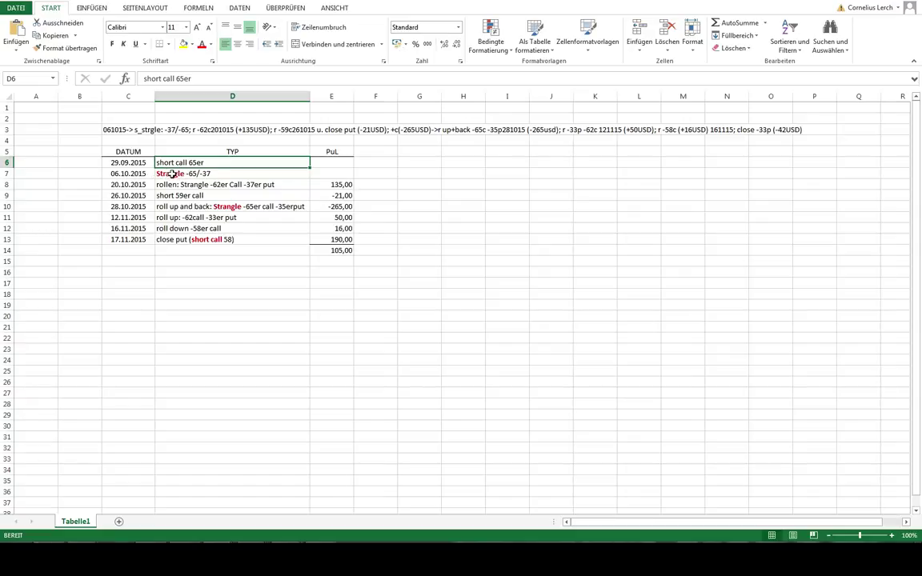
{"action": "left_click", "coordinate": [169, 173]}
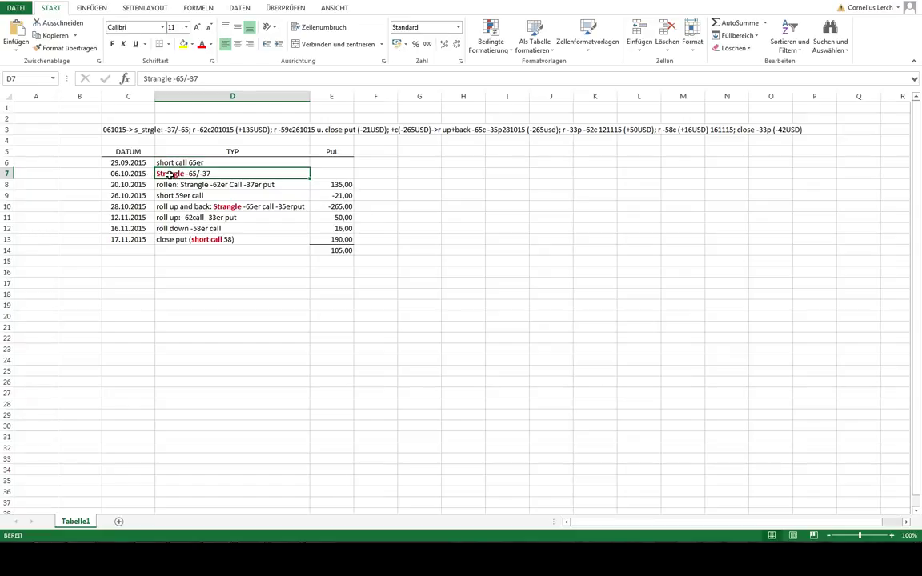
{"action": "left_click", "coordinate": [176, 185]}
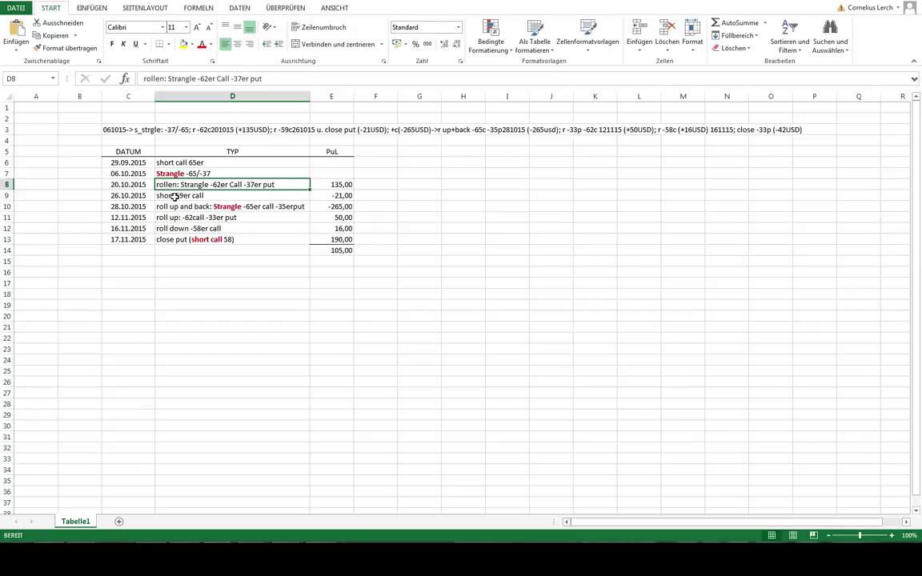
{"action": "left_click", "coordinate": [180, 196]}
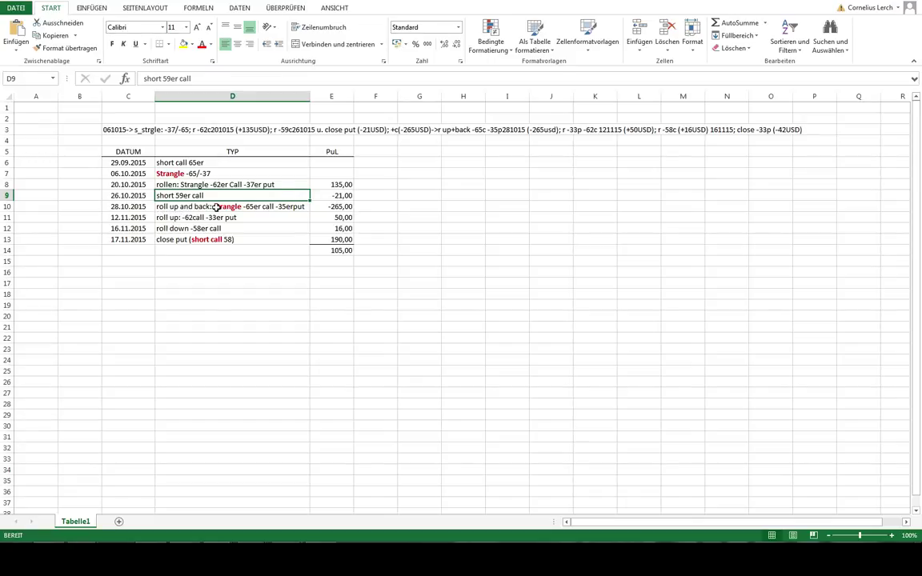
{"action": "left_click", "coordinate": [177, 208]}
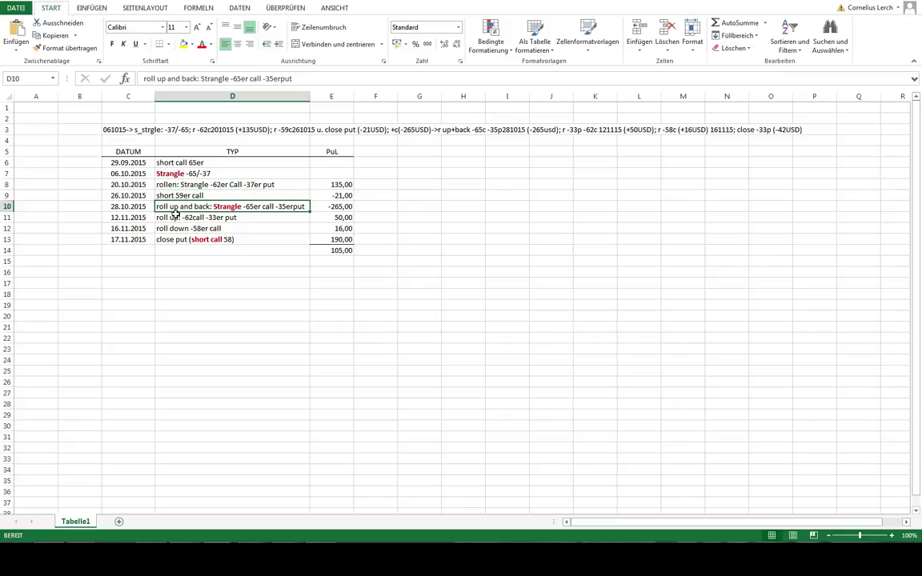
{"action": "left_click", "coordinate": [175, 218]}
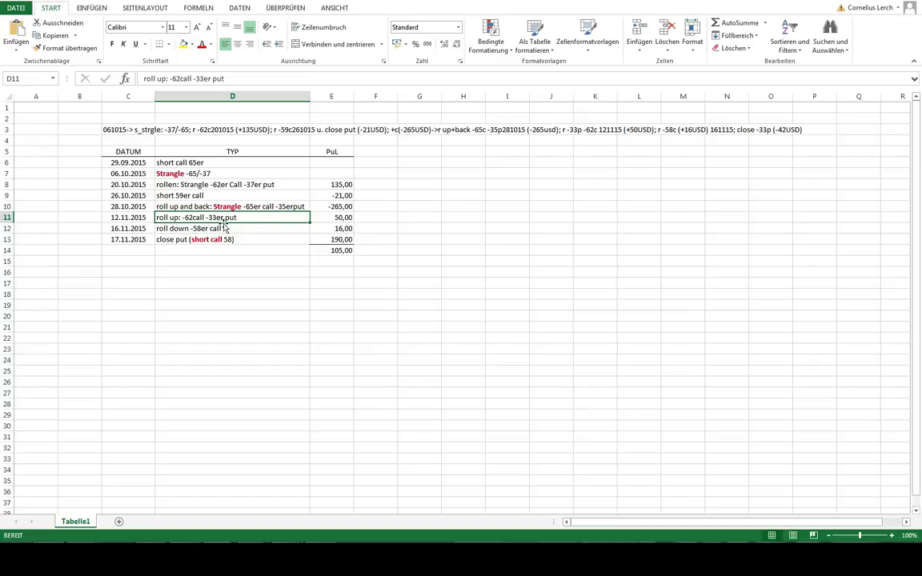
{"action": "left_click", "coordinate": [152, 230]}
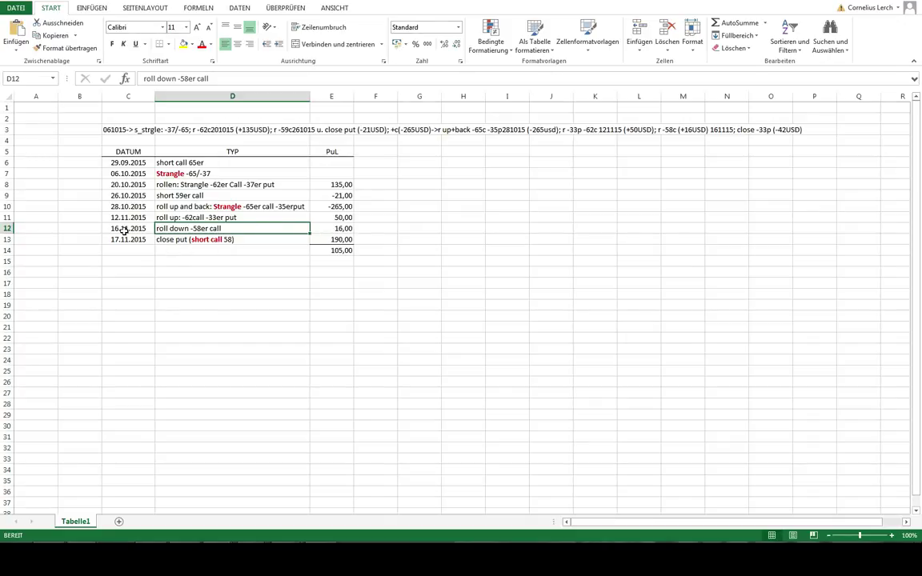
{"action": "left_click", "coordinate": [212, 240]}
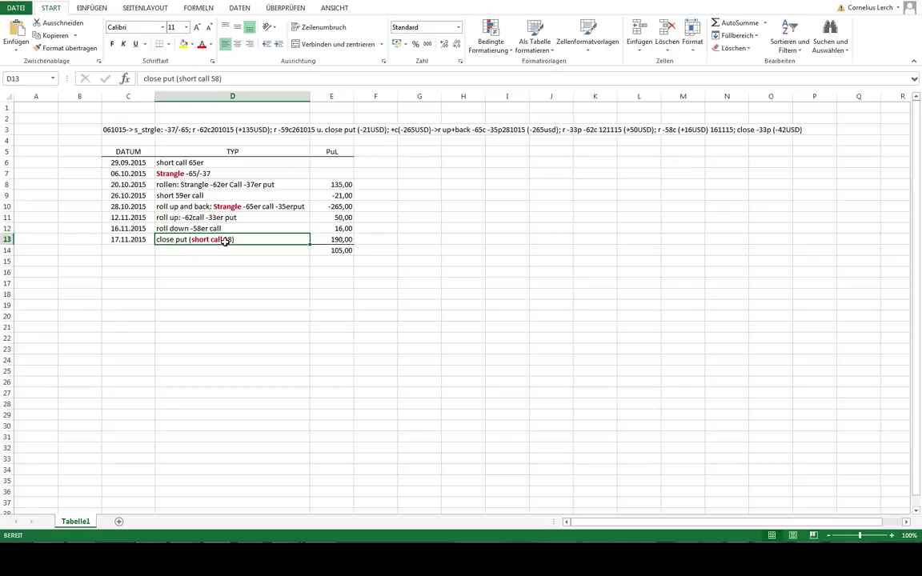
{"action": "left_click", "coordinate": [222, 286]}
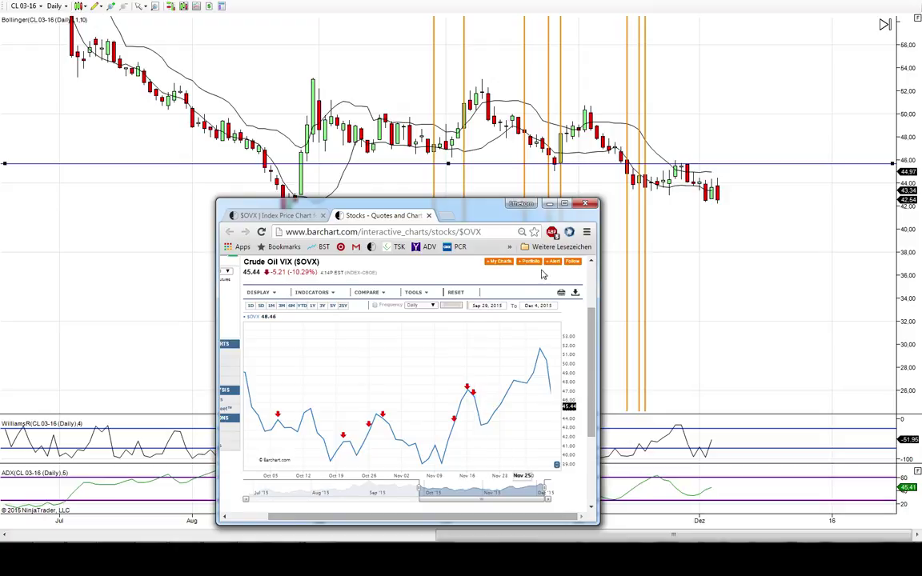
Step: Minimize the $OVX chart and, in the Mappe1 workbook in Excel, examine the total formula in E14 and the PuL entries in E8:E13
{"action": "left_click", "coordinate": [550, 204]}
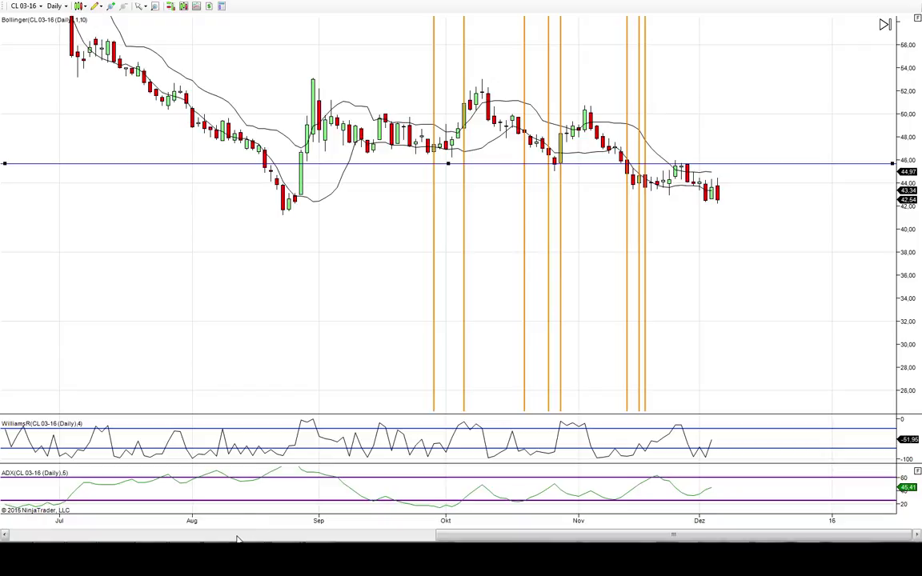
{"action": "mouse_move", "coordinate": [219, 560]}
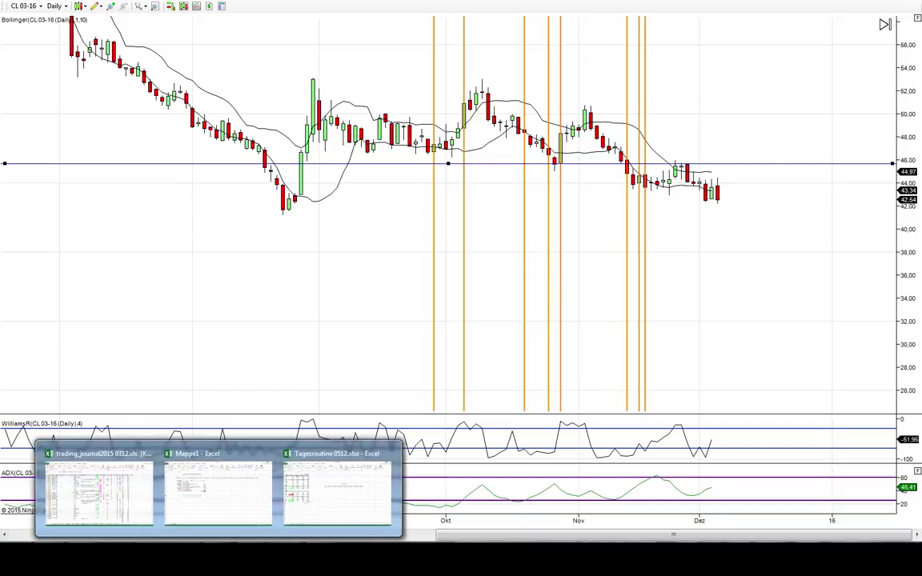
{"action": "left_click", "coordinate": [219, 500]}
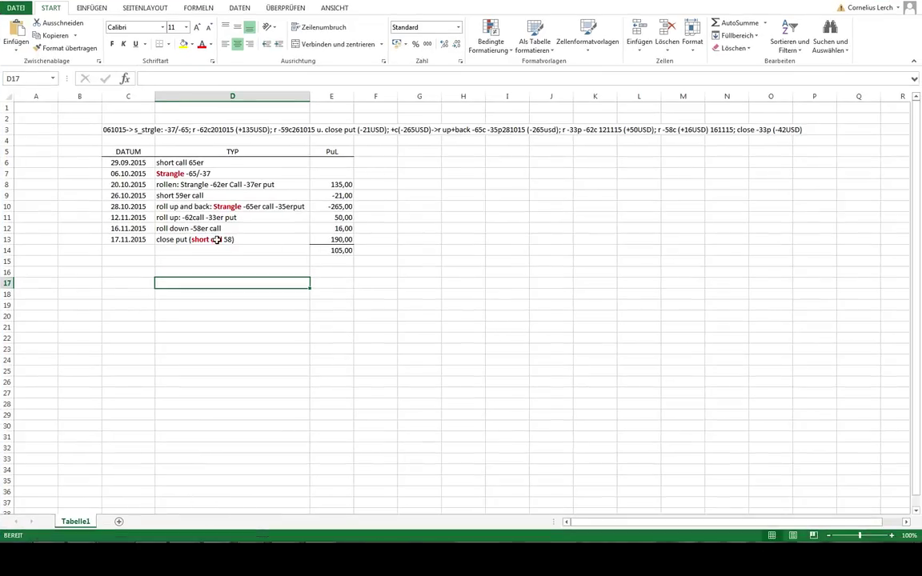
{"action": "left_click", "coordinate": [343, 250]}
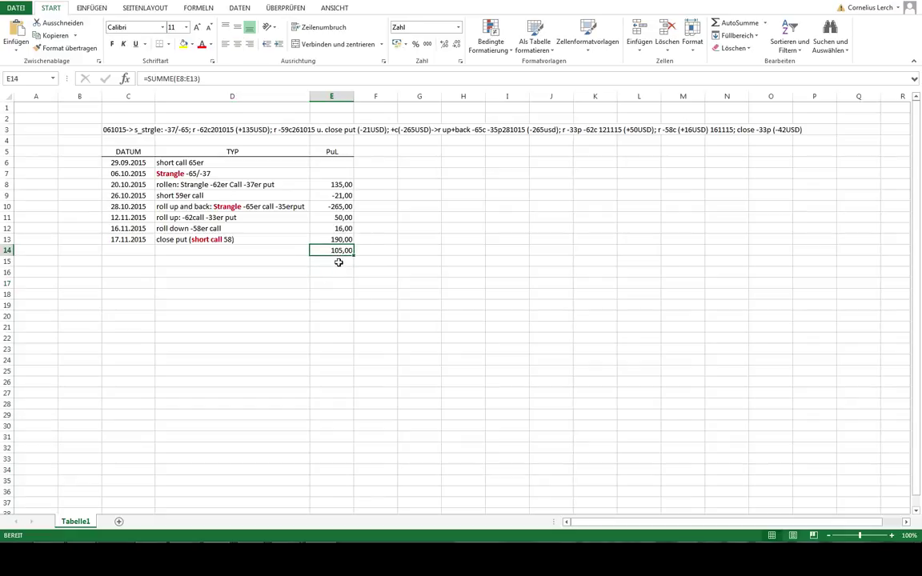
{"action": "left_click", "coordinate": [339, 263]}
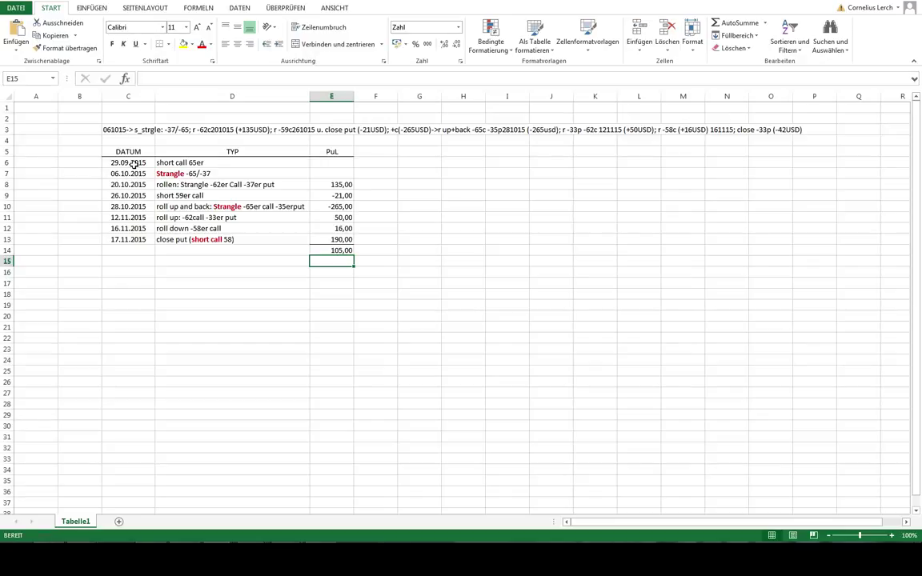
{"action": "left_click_drag", "start_coordinate": [336, 184], "coordinate": [344, 241]}
{"action": "left_click", "coordinate": [336, 282]}
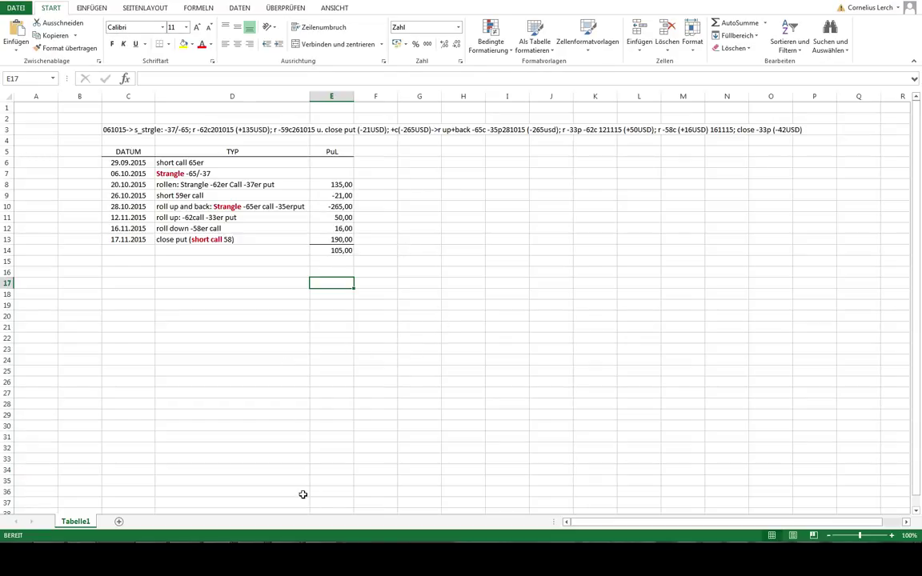
Step: Switch to the option trader window in CapTrader and examine the CL and HE option chains with their positions and open orders
{"action": "mouse_move", "coordinate": [287, 560]}
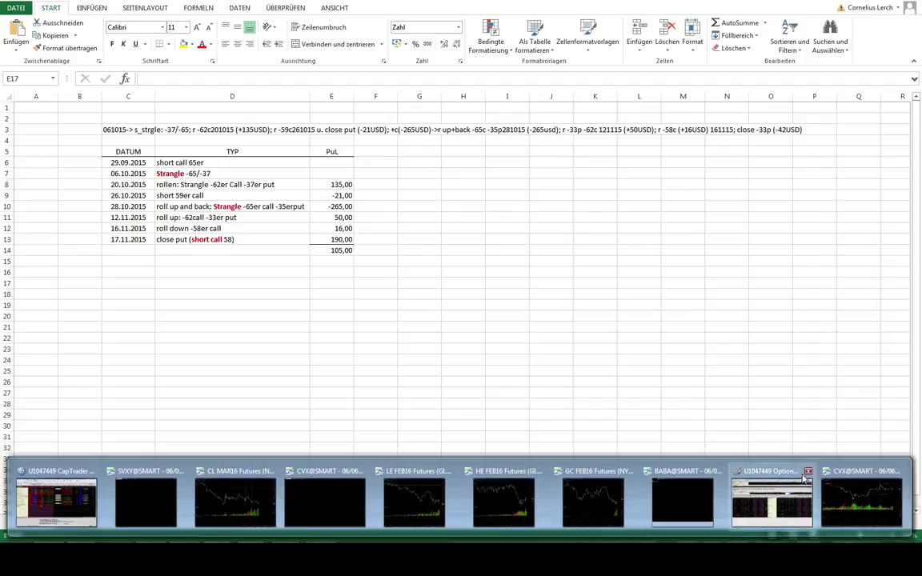
{"action": "left_click", "coordinate": [716, 436]}
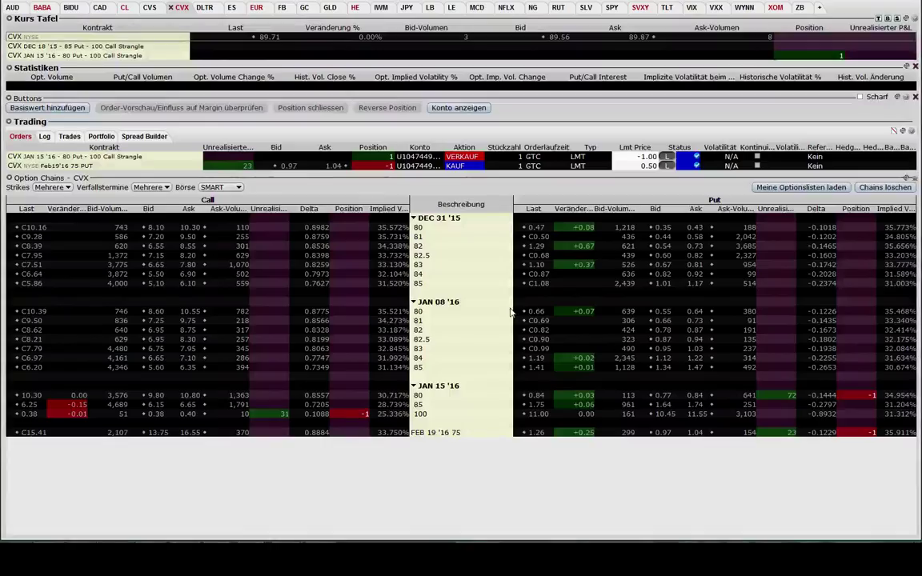
{"action": "left_click", "coordinate": [126, 8]}
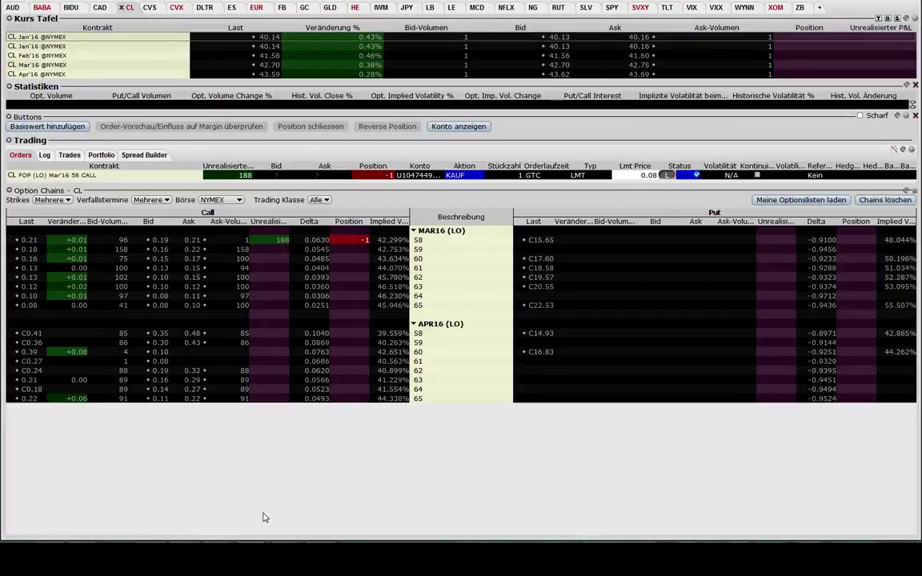
{"action": "left_click", "coordinate": [355, 7]}
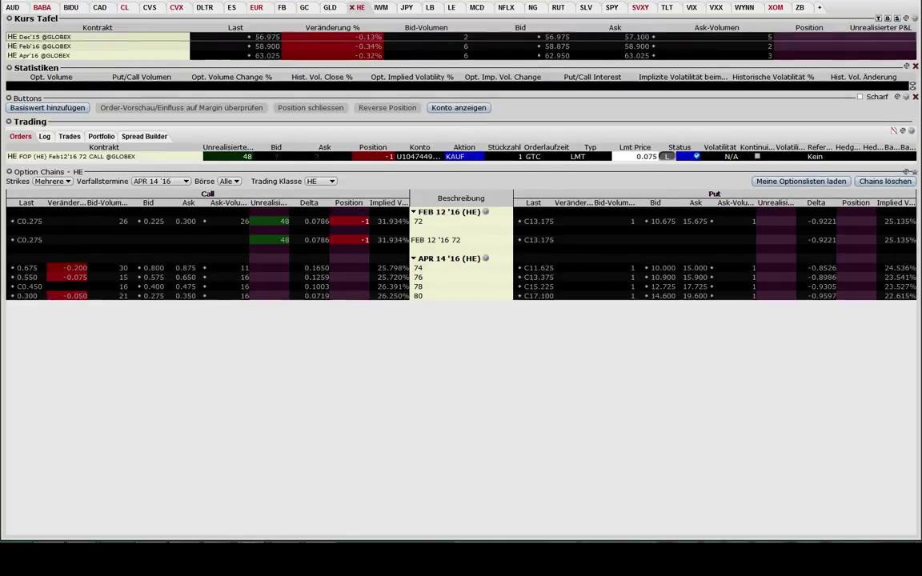
Step: Switch to the HE Feb'16 daily chart window and maximize it
{"action": "mouse_move", "coordinate": [263, 538]}
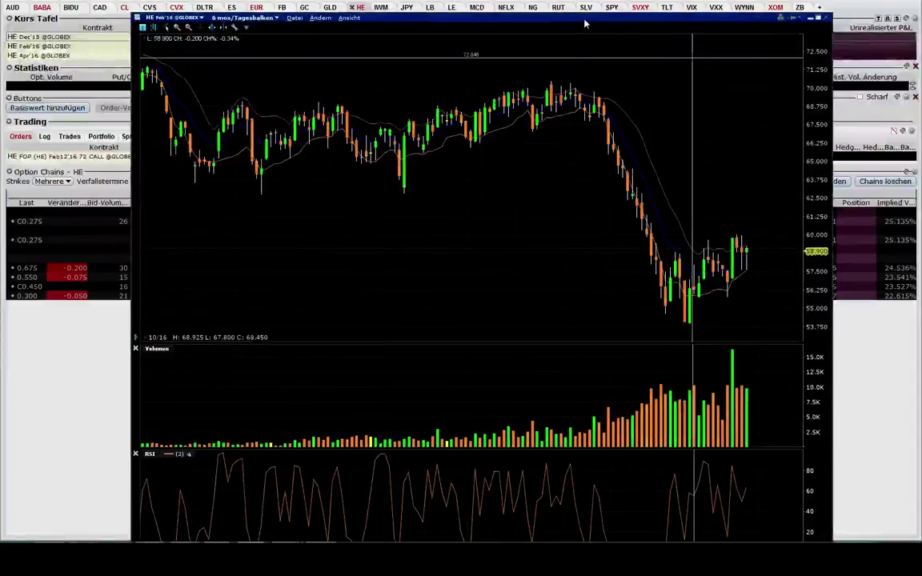
{"action": "double_click", "coordinate": [572, 48]}
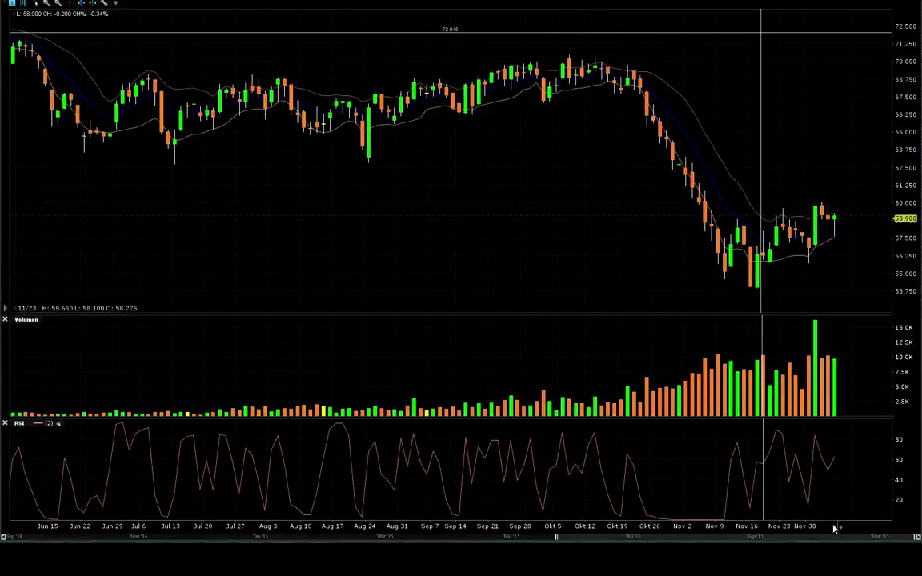